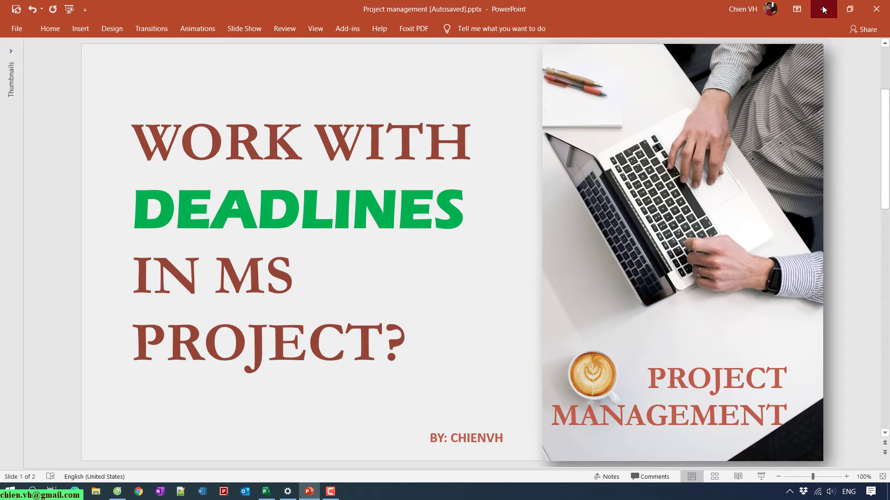
- Minimize PowerPoint and restore the Project3 Gantt chart with Task 1 to Task 5
{"action": "left_click", "coordinate": [823, 9]}
{"action": "left_click", "coordinate": [266, 491]}
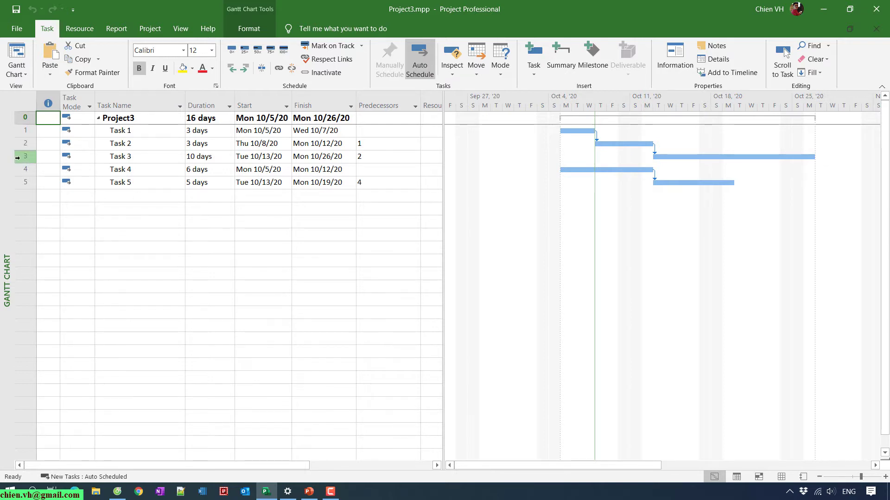
- Group Task 1 and Task 2 under a new summary task named 'Phase 1'
{"action": "left_click", "coordinate": [20, 130]}
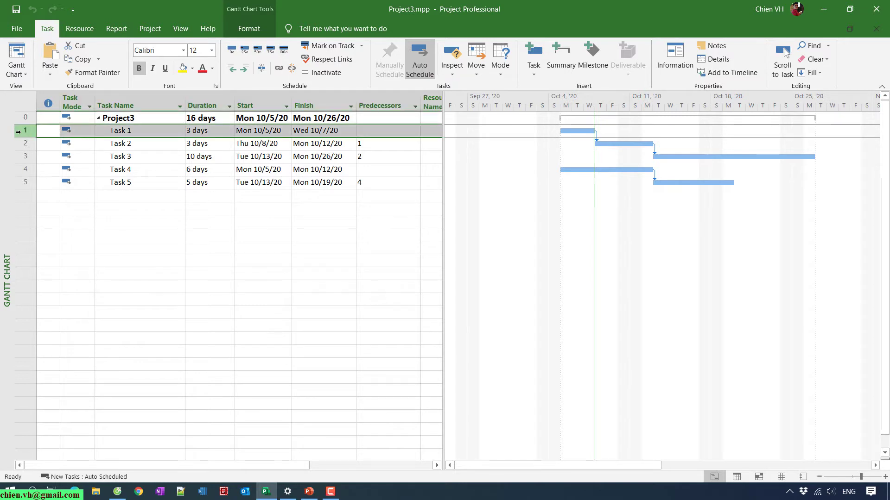
{"action": "left_click", "coordinate": [121, 144], "text": "shift"}
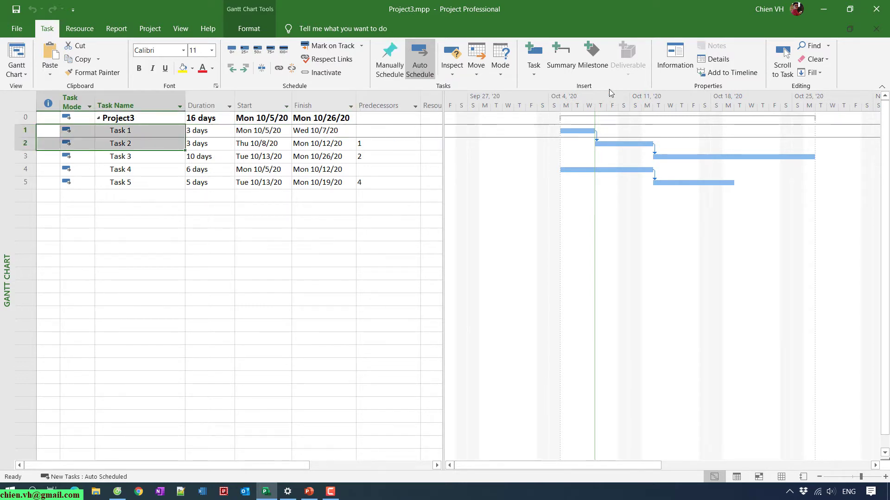
{"action": "left_click", "coordinate": [560, 55]}
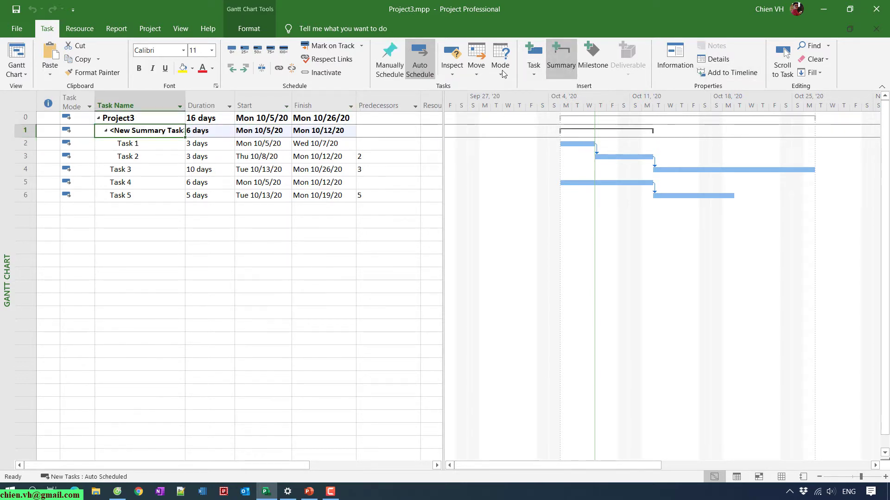
{"action": "left_click", "coordinate": [152, 130]}
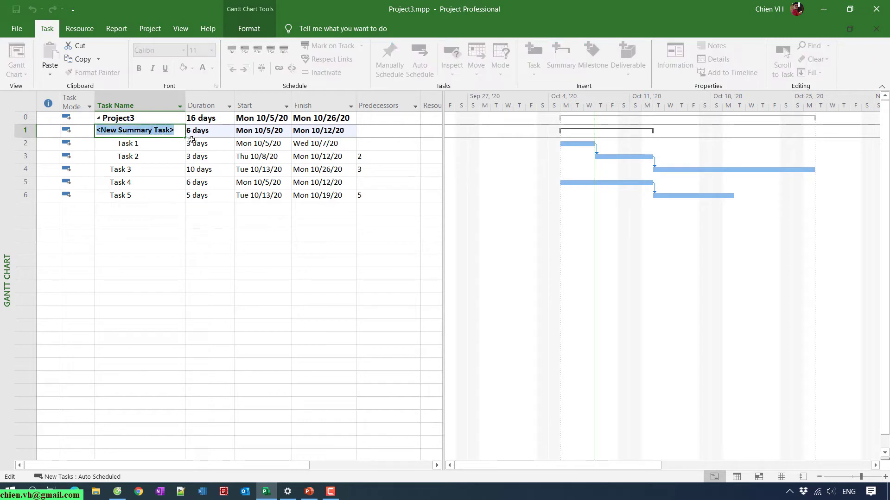
{"action": "type", "text": "Pha"}
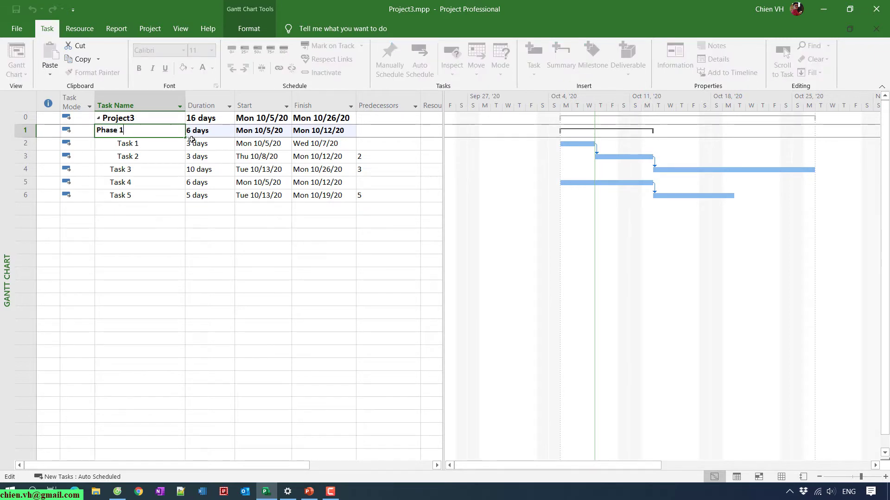
{"action": "type", "text": "se 1"}
{"action": "key", "text": "Return"}
- Group Task 3 through Task 5 under a summary task named 'Phase 2'
{"action": "left_click_drag", "start_coordinate": [124, 170], "coordinate": [137, 199]}
{"action": "left_click", "coordinate": [566, 57]}
{"action": "type", "text": "Phase 2"}
{"action": "key", "text": "Return"}
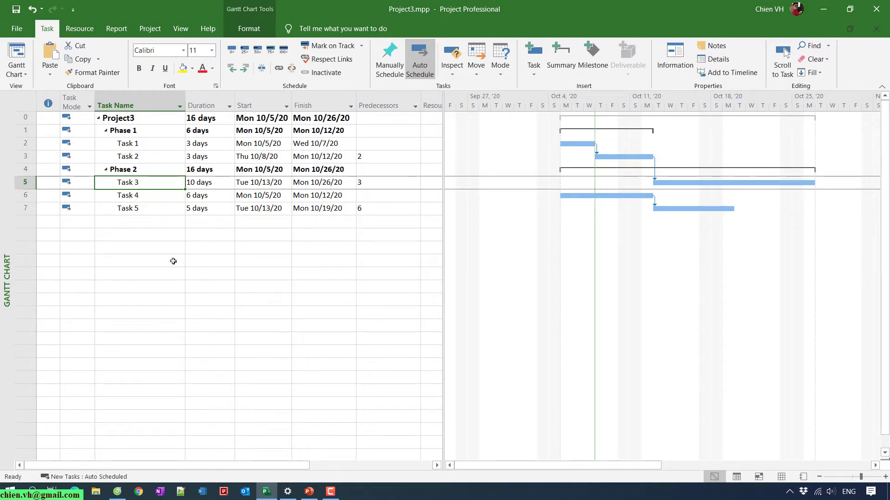
- Insert a blank row above the Phase 2 summary task
{"action": "left_click", "coordinate": [142, 131]}
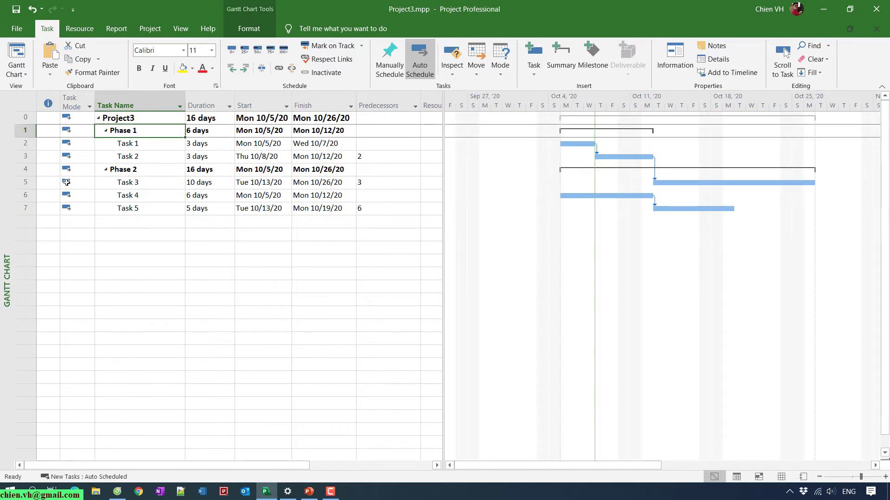
{"action": "left_click", "coordinate": [25, 170]}
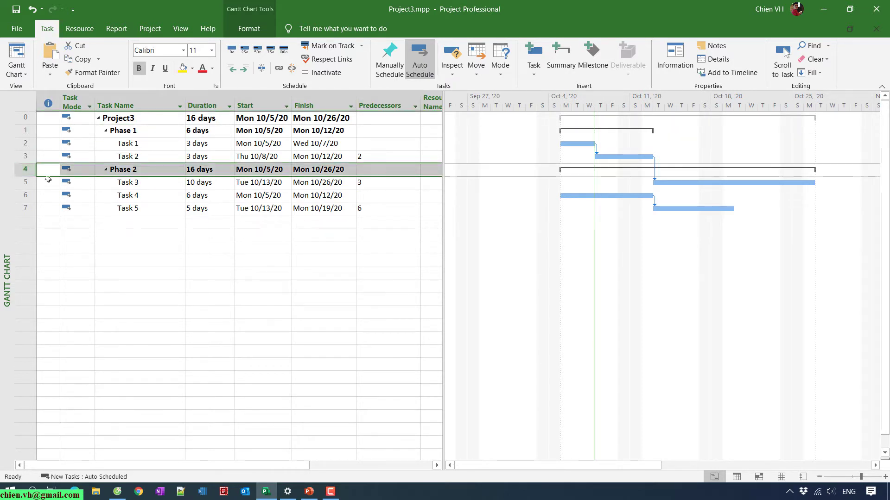
{"action": "key", "text": "Insert"}
- Add milestone 'Demo phase 1' in the blank row with predecessor 3 (Task 2)
{"action": "left_click", "coordinate": [134, 173]}
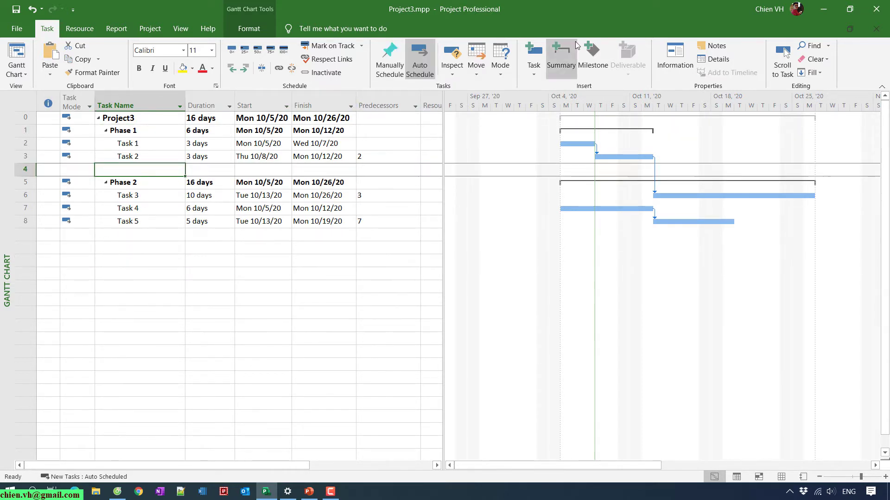
{"action": "left_click", "coordinate": [592, 56]}
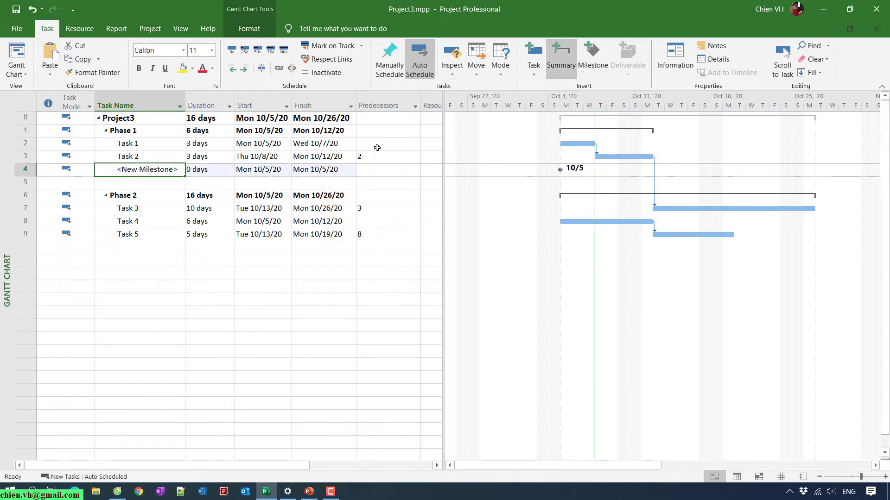
{"action": "left_click", "coordinate": [149, 169]}
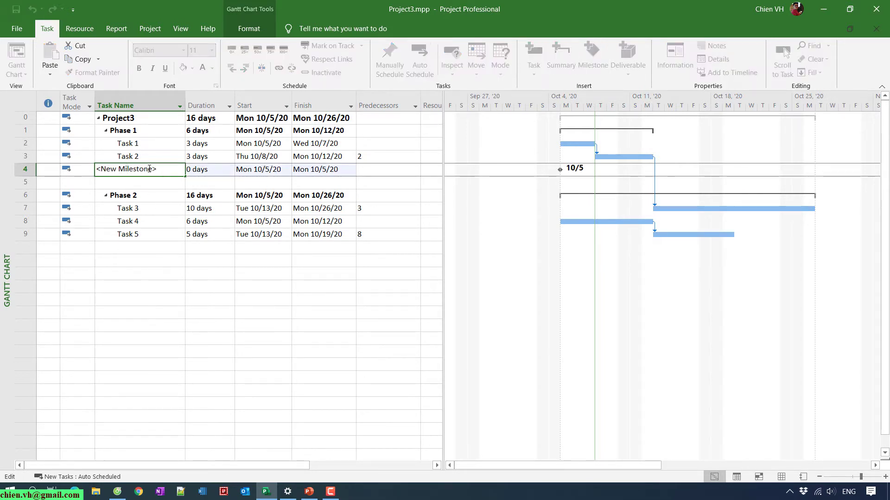
{"action": "key", "text": "ctrl+a"}
{"action": "type", "text": "Demo phas"}
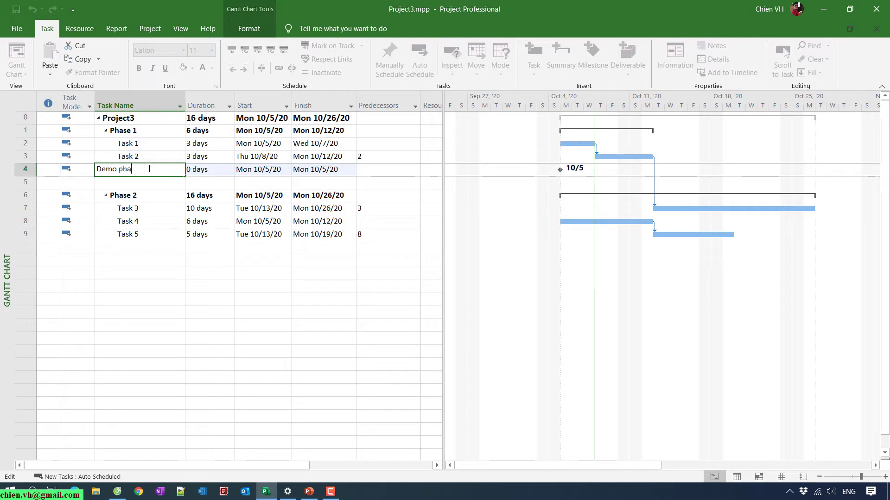
{"action": "key", "text": "Return"}
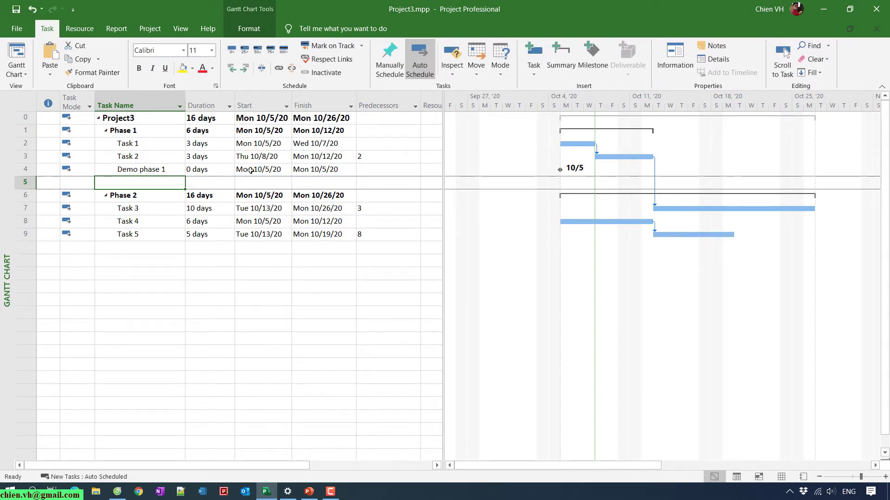
{"action": "left_click", "coordinate": [382, 170]}
{"action": "type", "text": "3"}
{"action": "key", "text": "Return"}
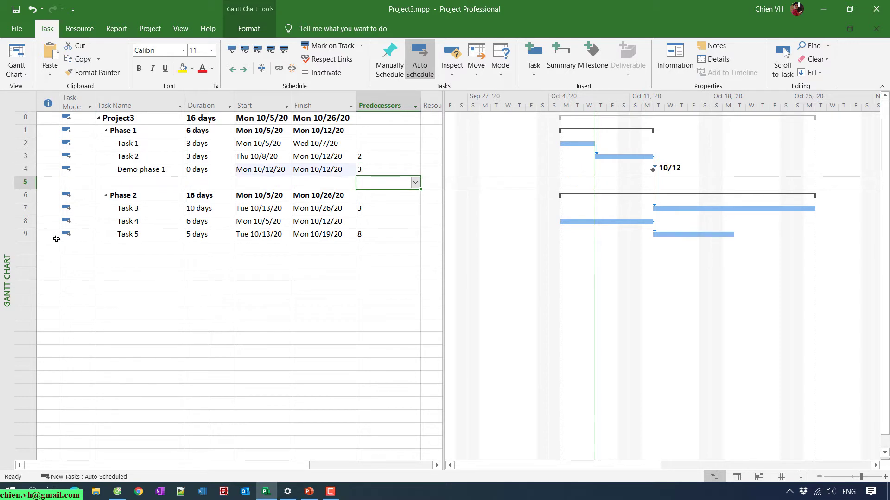
- Add milestone 'Demo phase 2' below Task 5 with predecessor 9
{"action": "left_click", "coordinate": [120, 249]}
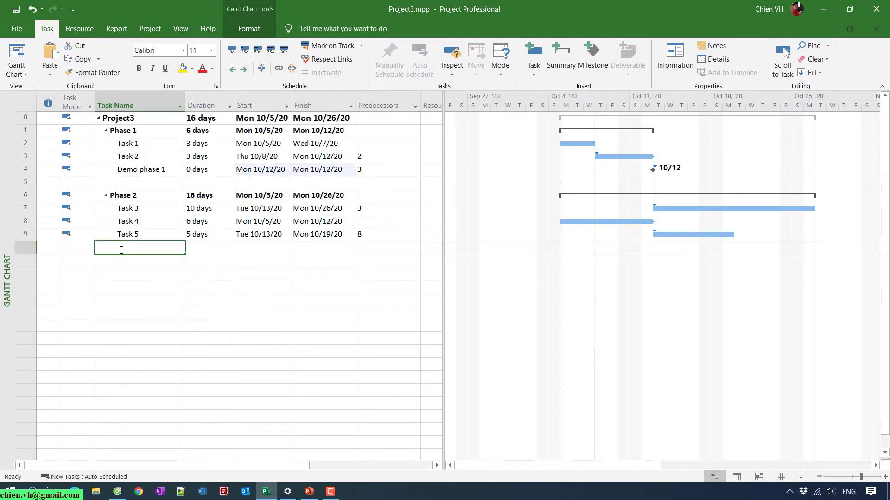
{"action": "left_click", "coordinate": [603, 58]}
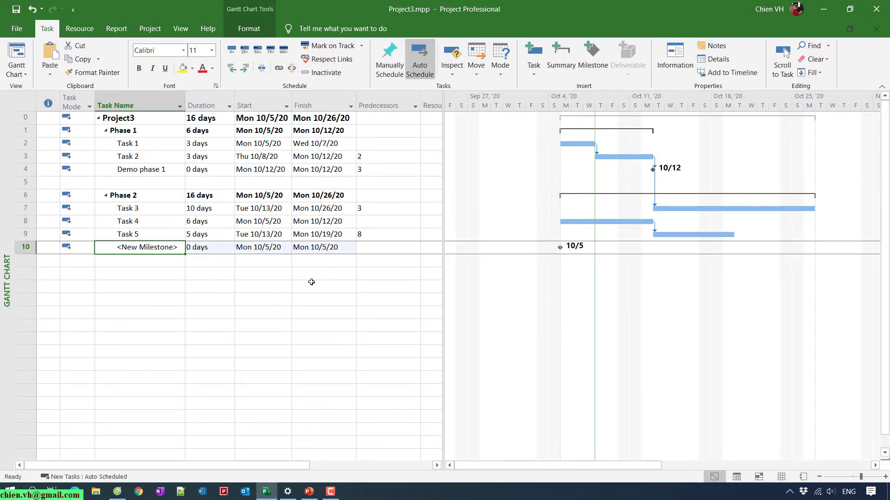
{"action": "type", "text": "Demo phase 1"}
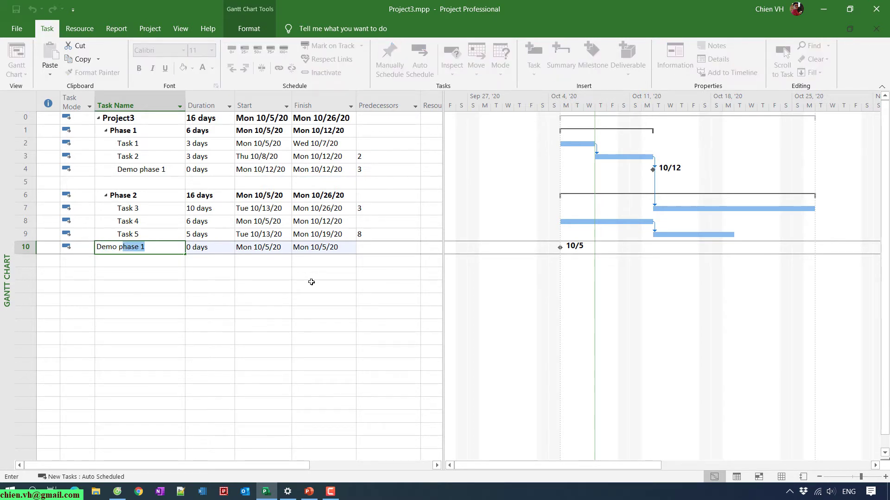
{"action": "left_click", "coordinate": [154, 251]}
{"action": "type", "text": "2"}
{"action": "key", "text": "Return"}
{"action": "left_click", "coordinate": [141, 297]}
{"action": "left_click", "coordinate": [158, 249]}
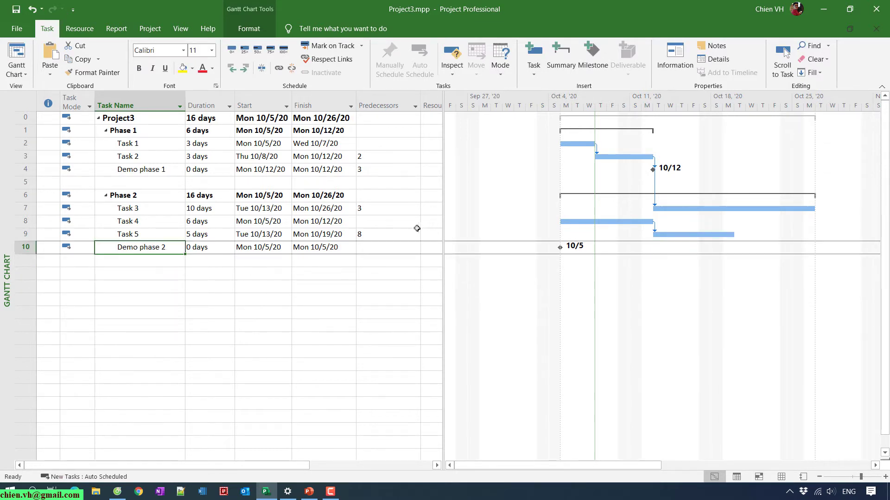
{"action": "left_click", "coordinate": [395, 246]}
{"action": "type", "text": "9"}
{"action": "key", "text": "Return"}
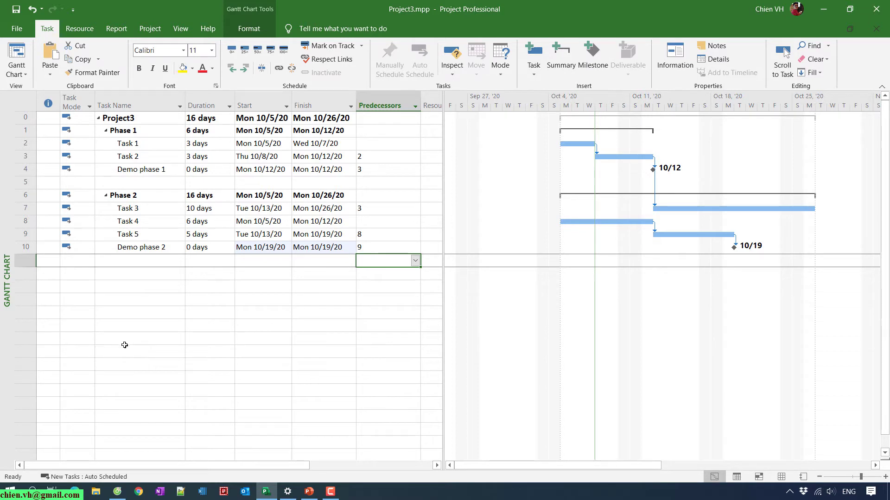
- Delete the empty row 5 and select the Demo phase 1 milestone row
{"action": "left_click", "coordinate": [25, 183]}
{"action": "right_click", "coordinate": [24, 183]}
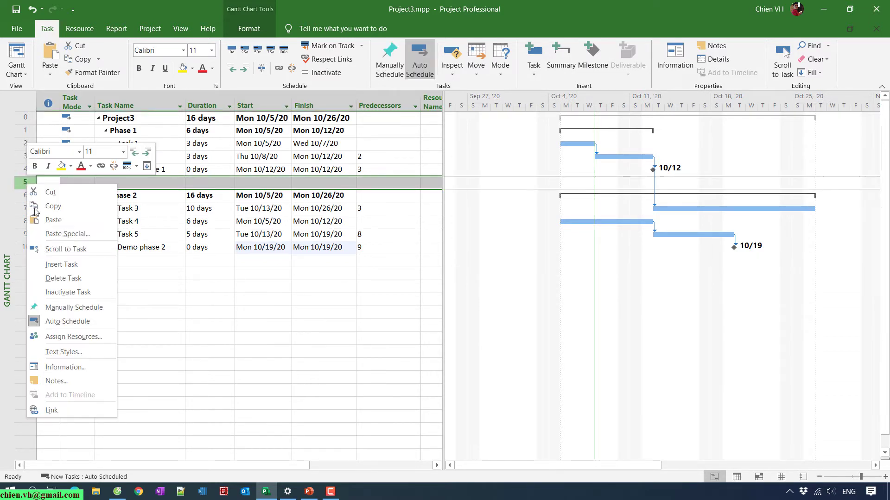
{"action": "left_click", "coordinate": [160, 189]}
{"action": "key", "text": "Delete"}
{"action": "left_click", "coordinate": [198, 170]}
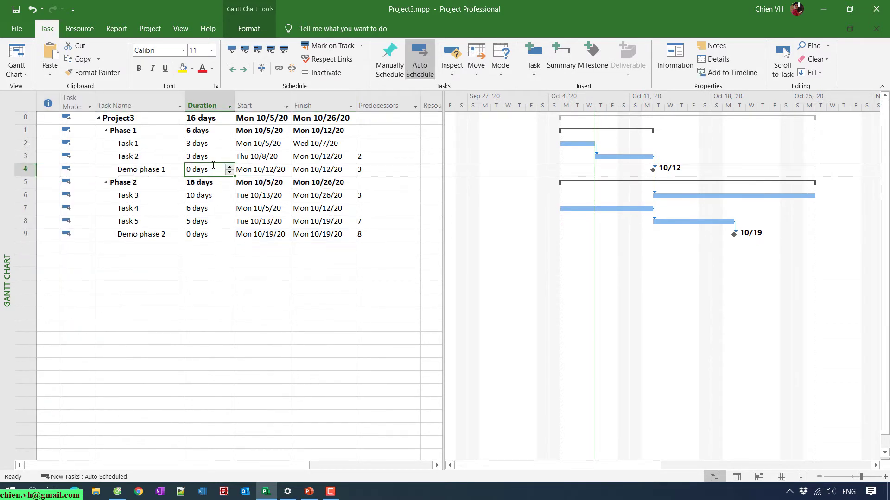
{"action": "left_click", "coordinate": [162, 311]}
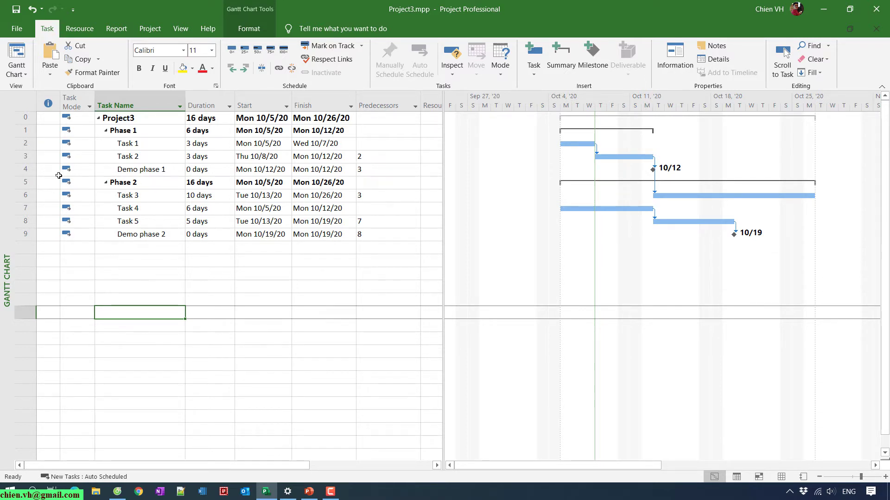
{"action": "left_click", "coordinate": [25, 169]}
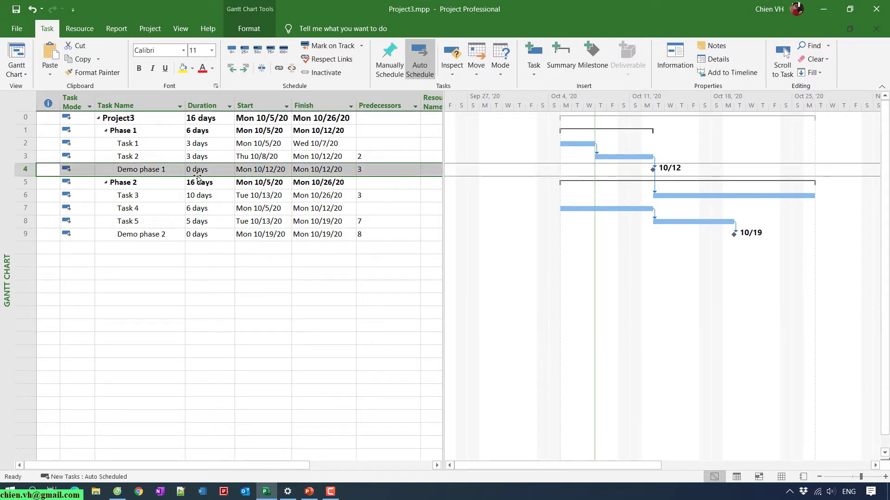
- In Demo phase 1's Task Information Advanced tab, pick deadline Wed 10/14/2020
{"action": "double_click", "coordinate": [159, 170]}
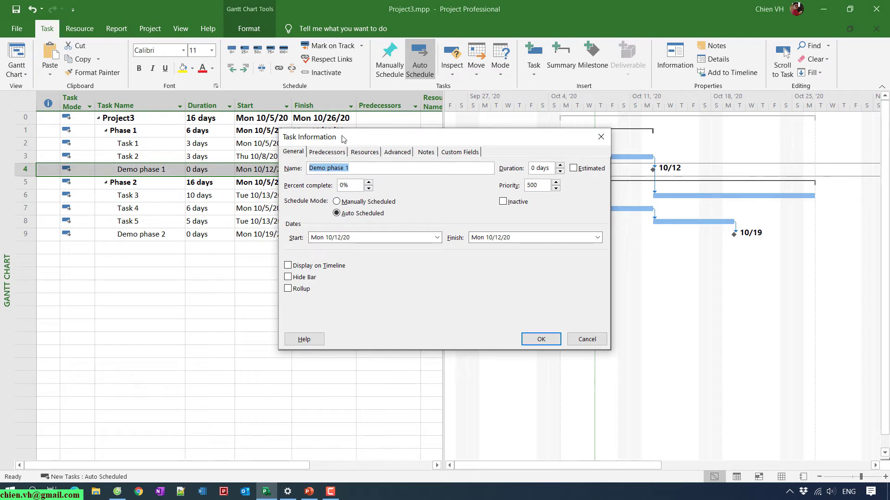
{"action": "left_click_drag", "start_coordinate": [396, 138], "coordinate": [334, 227]}
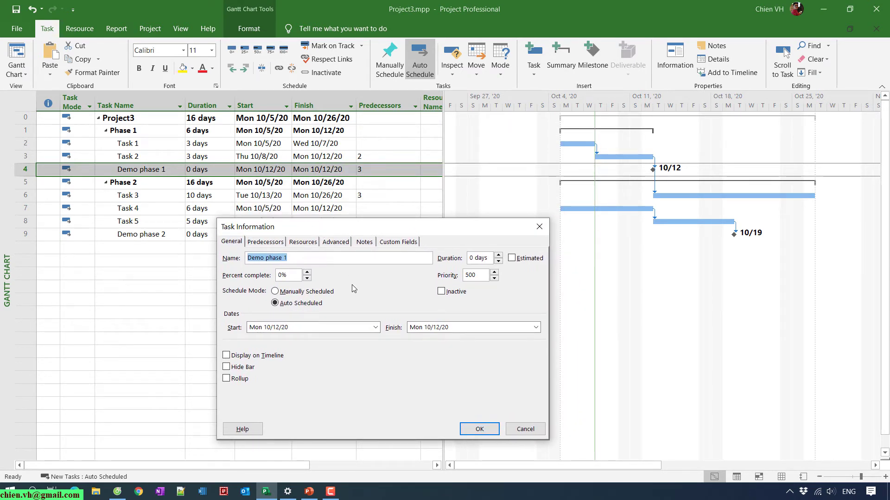
{"action": "left_click", "coordinate": [336, 242]}
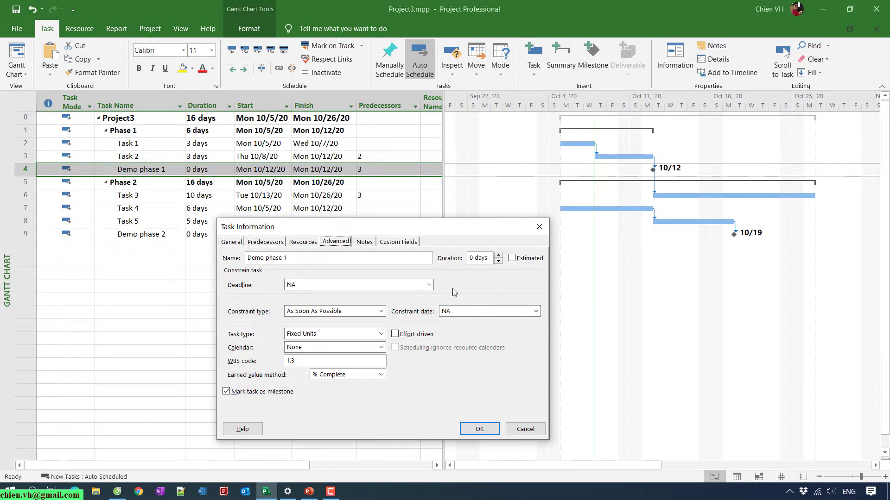
{"action": "left_click", "coordinate": [429, 285]}
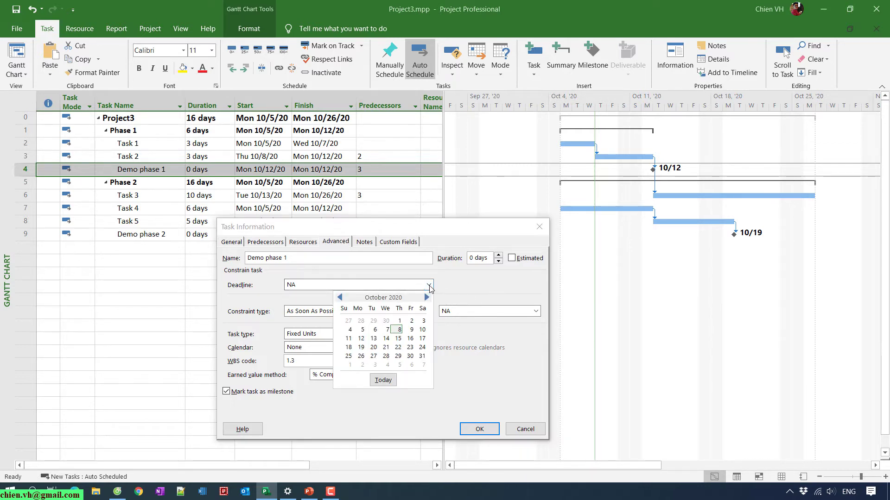
{"action": "left_click", "coordinate": [471, 289]}
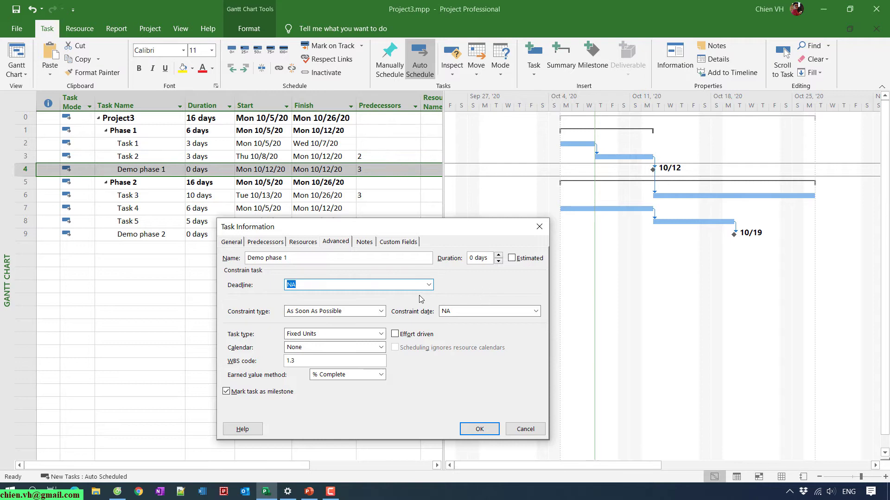
{"action": "left_click", "coordinate": [428, 285]}
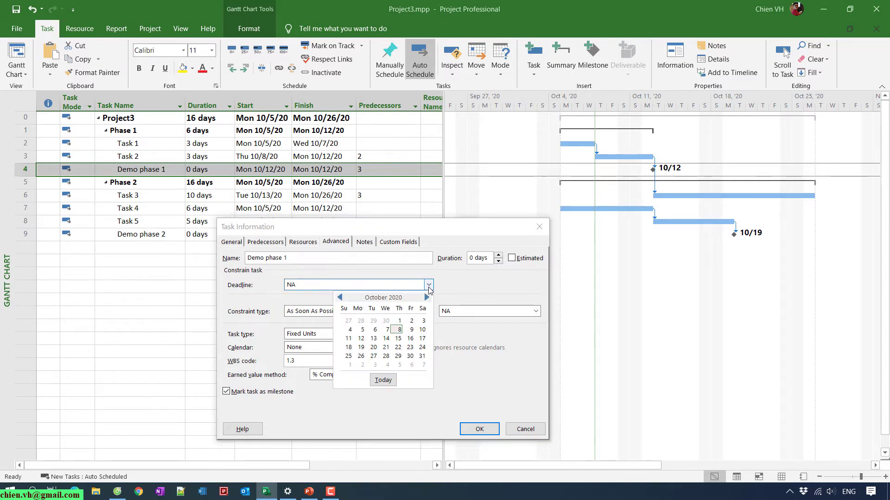
{"action": "left_click", "coordinate": [387, 339]}
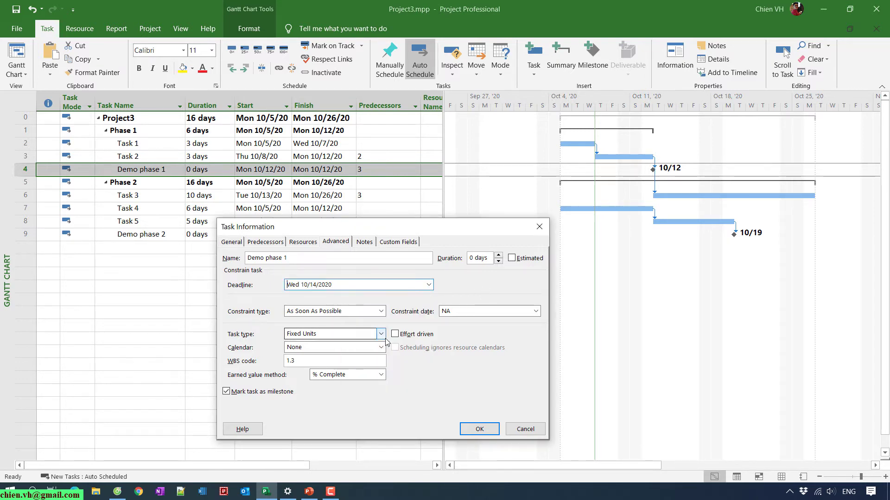
- Apply the Demo phase 1 deadline, then set the Milestone bar style's right text to % Complete
{"action": "left_click", "coordinate": [479, 430]}
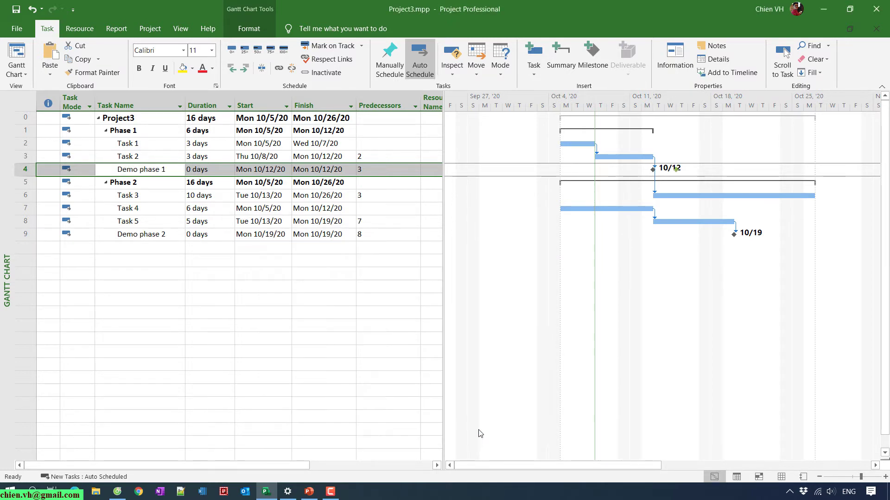
{"action": "right_click", "coordinate": [672, 249]}
{"action": "left_click", "coordinate": [716, 266]}
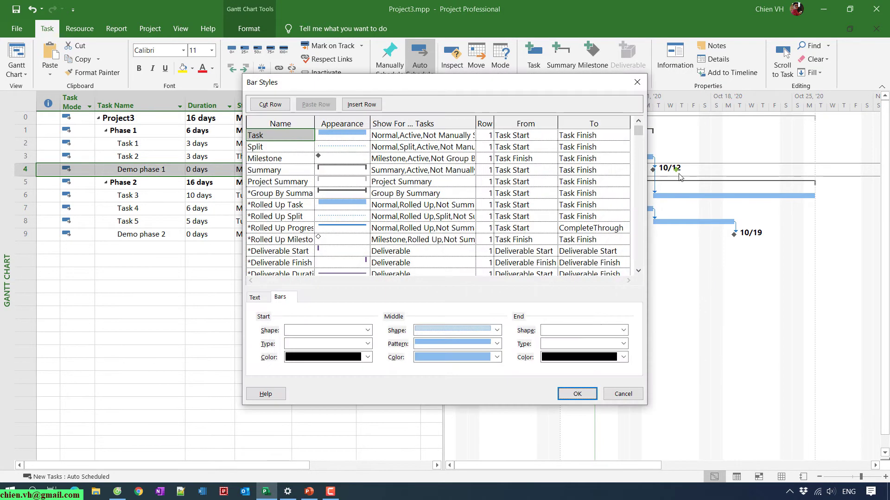
{"action": "key", "text": "Down"}
{"action": "key", "text": "Down"}
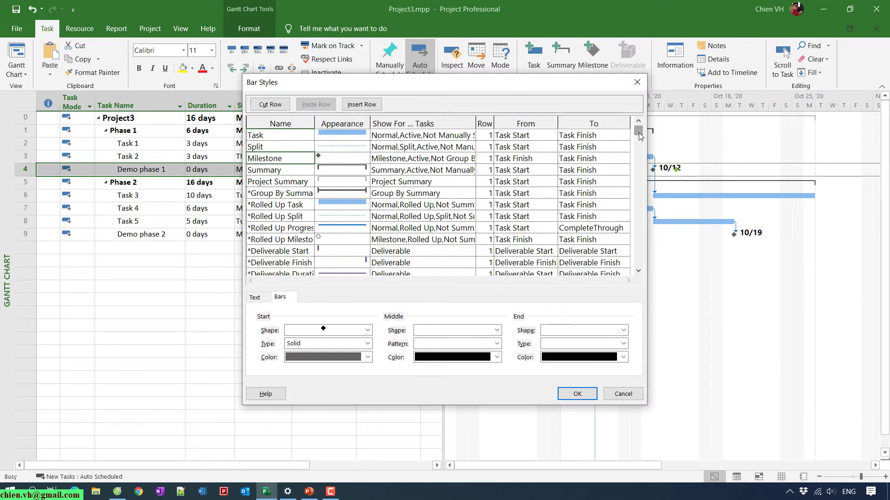
{"action": "left_click_drag", "start_coordinate": [639, 135], "coordinate": [643, 153]}
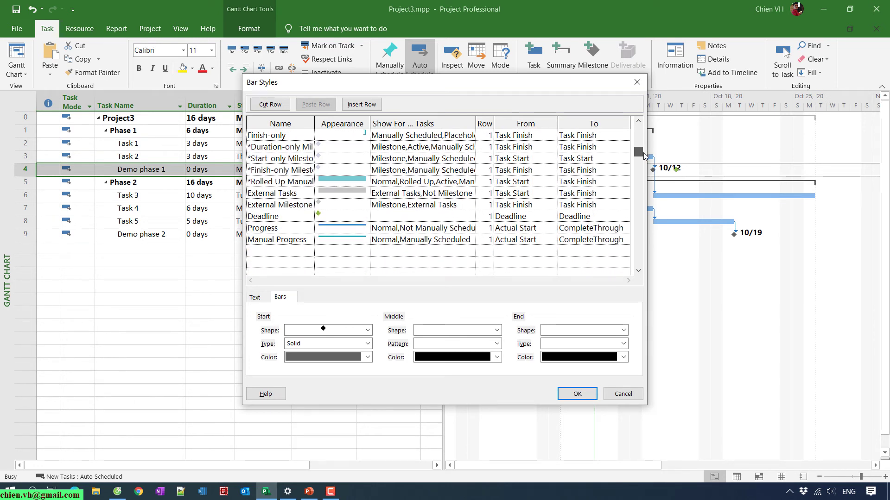
{"action": "left_click", "coordinate": [254, 297]}
{"action": "left_click", "coordinate": [359, 334]}
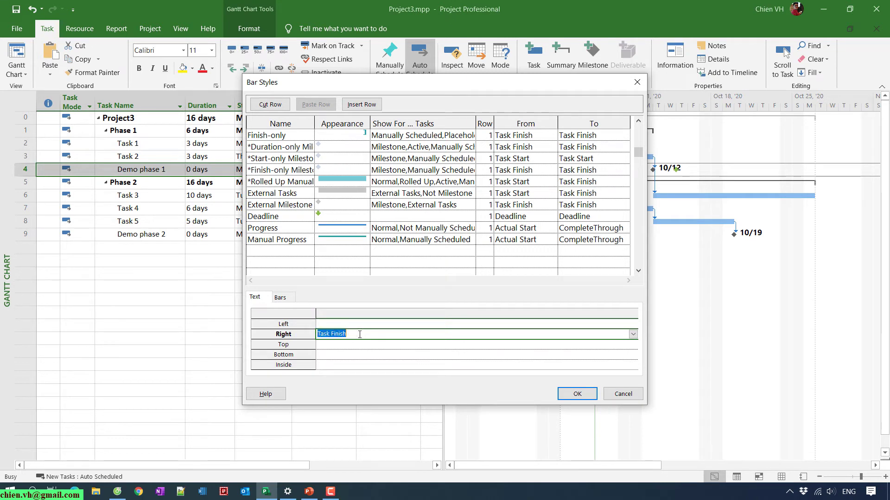
{"action": "key", "text": "BackSpace"}
{"action": "type", "text": "% Complete"}
{"action": "left_click", "coordinate": [577, 394]}
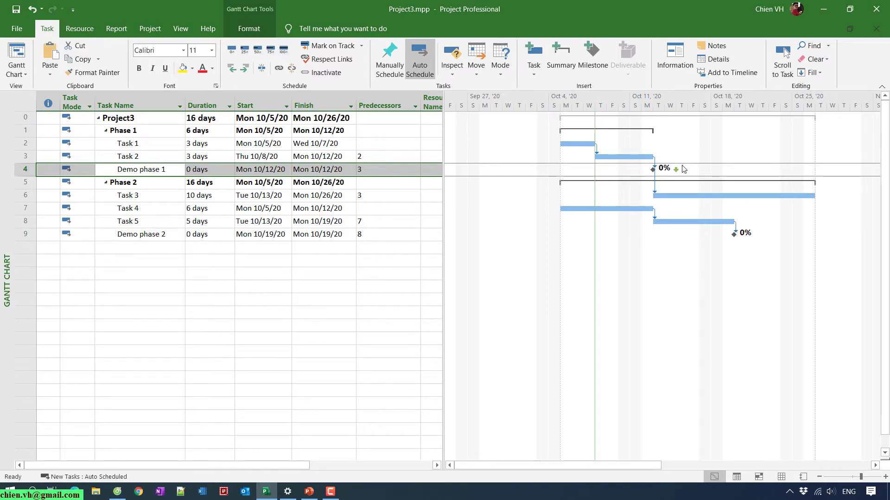
- Set Demo phase 2's Task Information deadline to Wed 10/21/2020 and apply it
{"action": "left_click", "coordinate": [126, 234]}
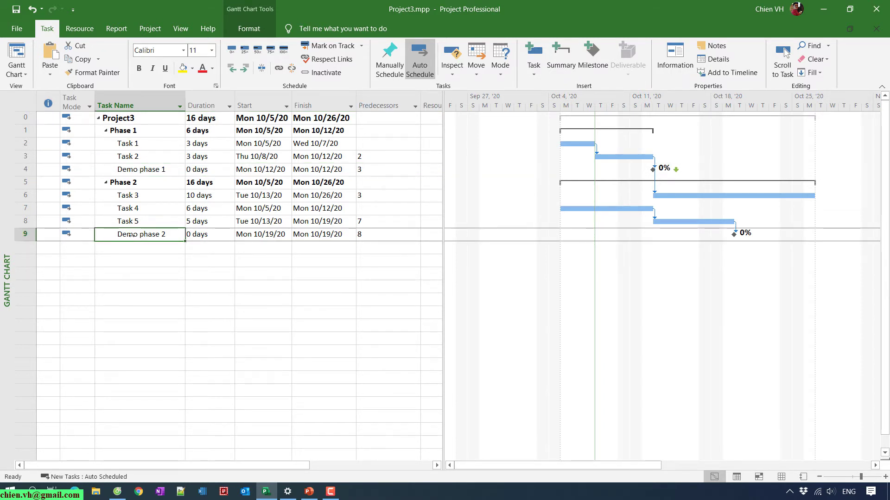
{"action": "double_click", "coordinate": [131, 235]}
{"action": "left_click_drag", "start_coordinate": [420, 138], "coordinate": [393, 276]}
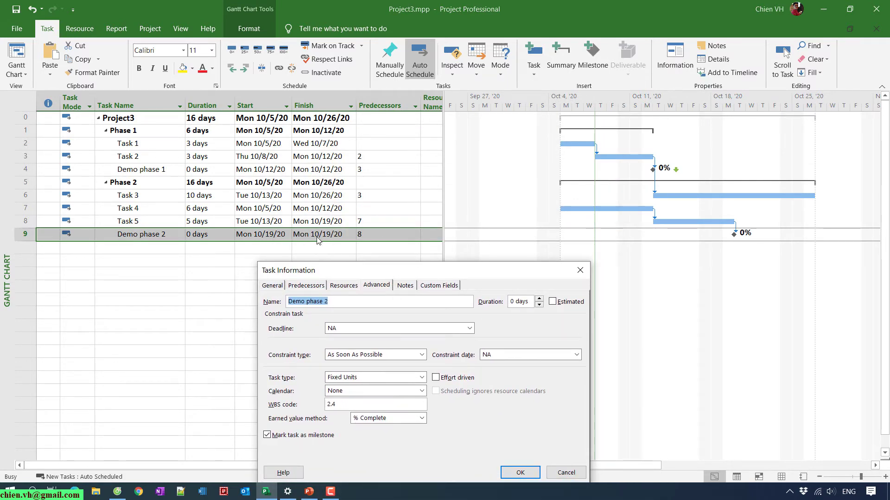
{"action": "left_click", "coordinate": [458, 328]}
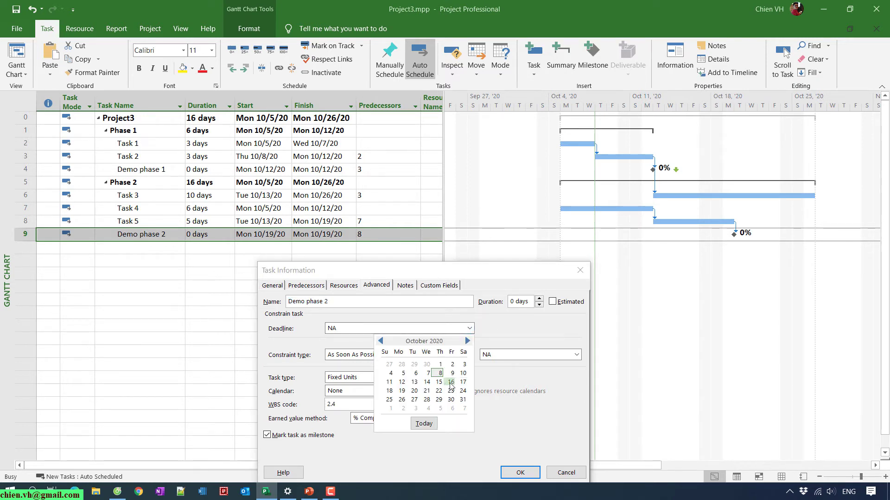
{"action": "left_click", "coordinate": [427, 390]}
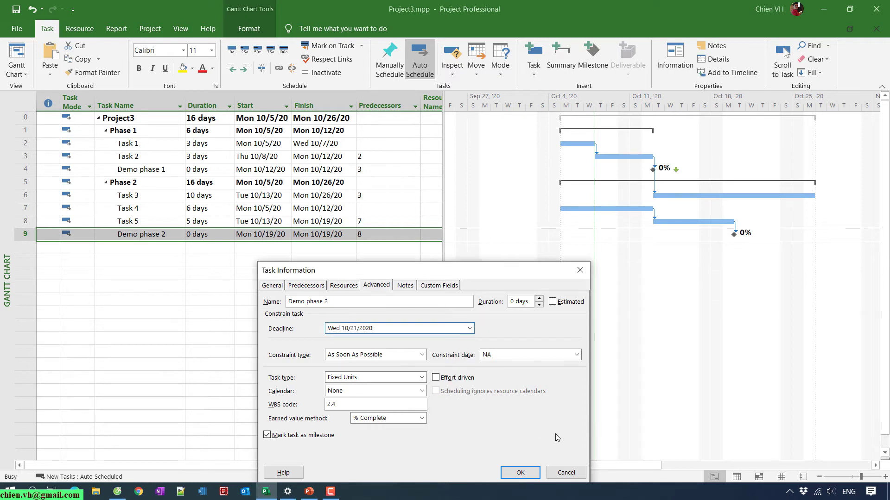
{"action": "left_click", "coordinate": [520, 473]}
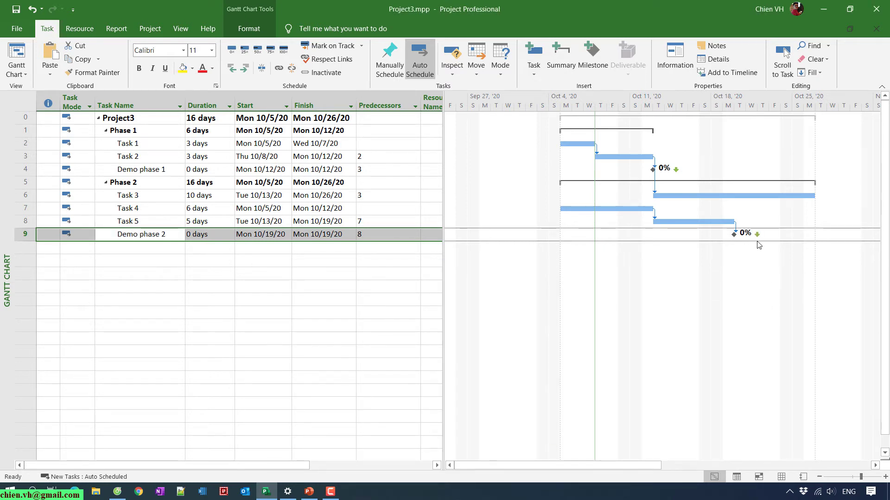
{"action": "scroll", "coordinate": [758, 245], "scroll_direction": "down", "scroll_amount": 2}
{"action": "scroll", "coordinate": [703, 270], "scroll_direction": "up", "scroll_amount": 2}
{"action": "left_click", "coordinate": [160, 169]}
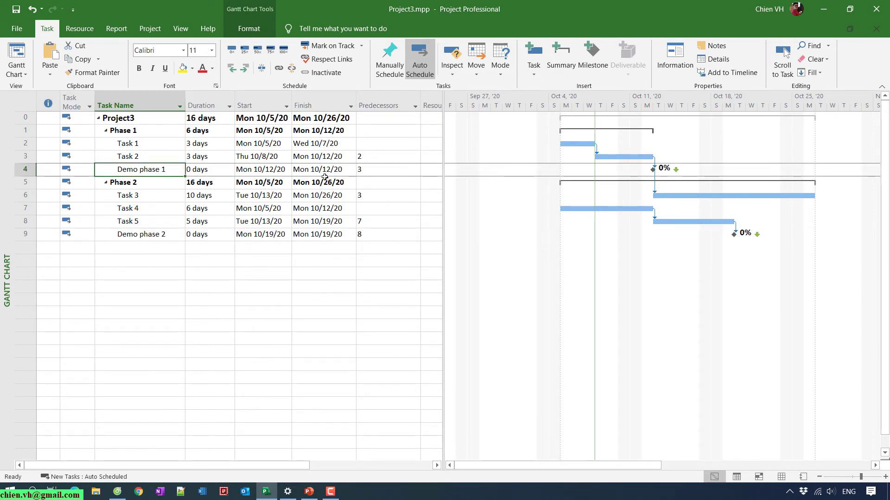
- Change Demo phase 1's deadline to Sat 10/10/2020, then clear the selection
{"action": "double_click", "coordinate": [142, 168]}
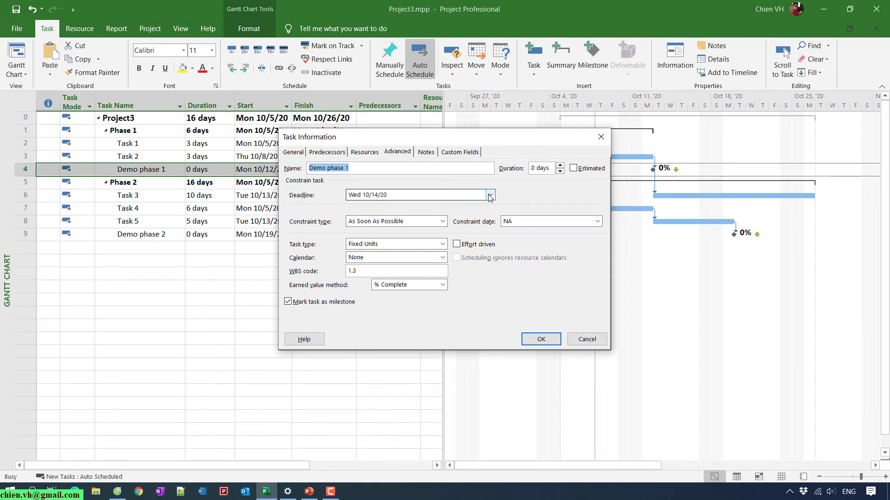
{"action": "left_click", "coordinate": [490, 196]}
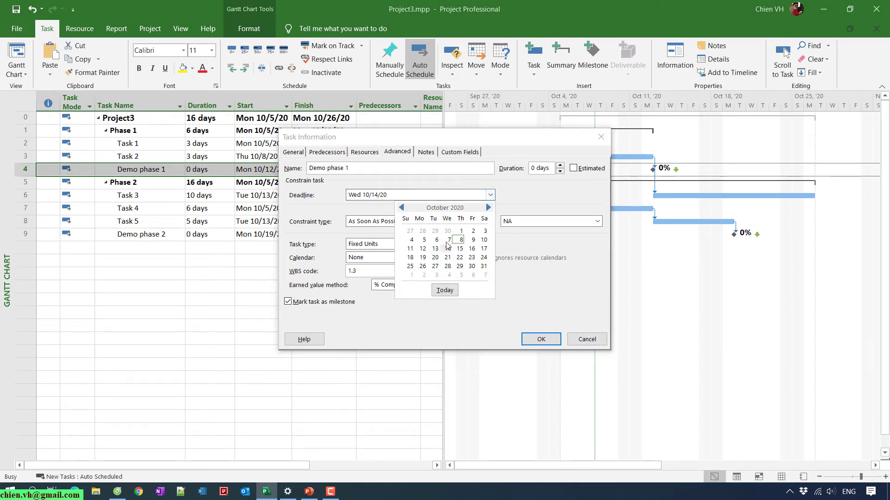
{"action": "left_click", "coordinate": [486, 245]}
{"action": "left_click", "coordinate": [542, 339]}
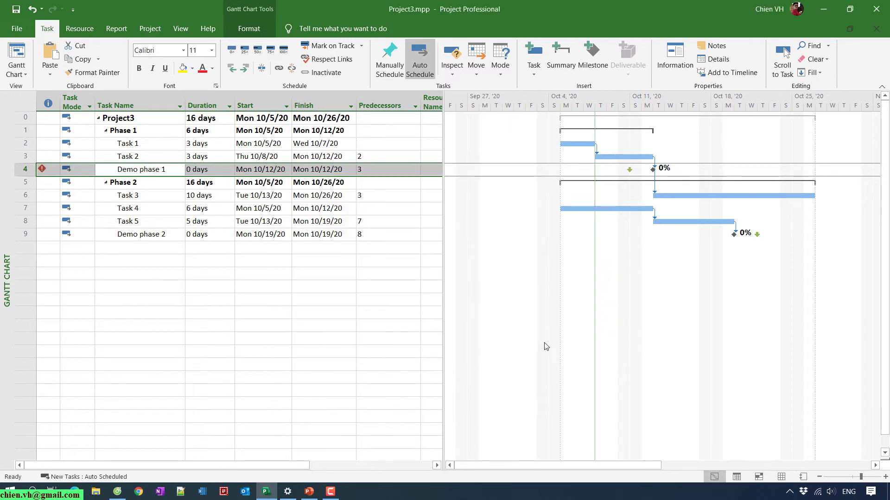
{"action": "left_click", "coordinate": [120, 291]}
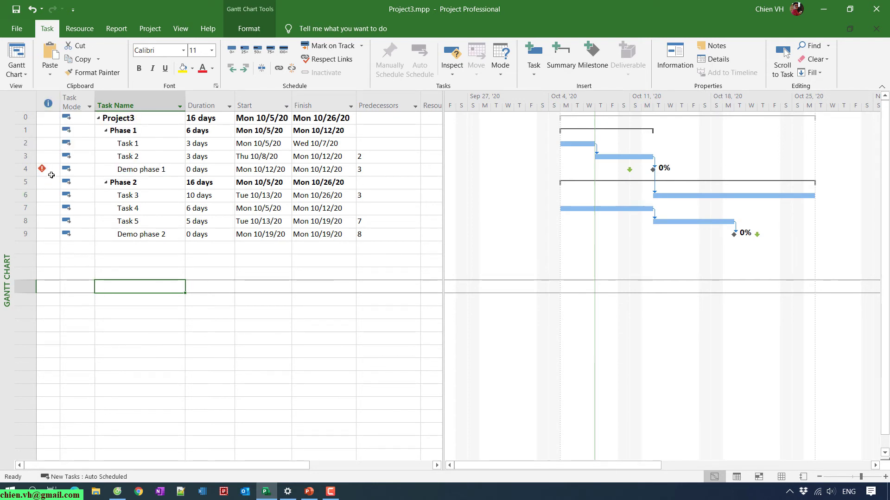
{"action": "mouse_move", "coordinate": [42, 169]}
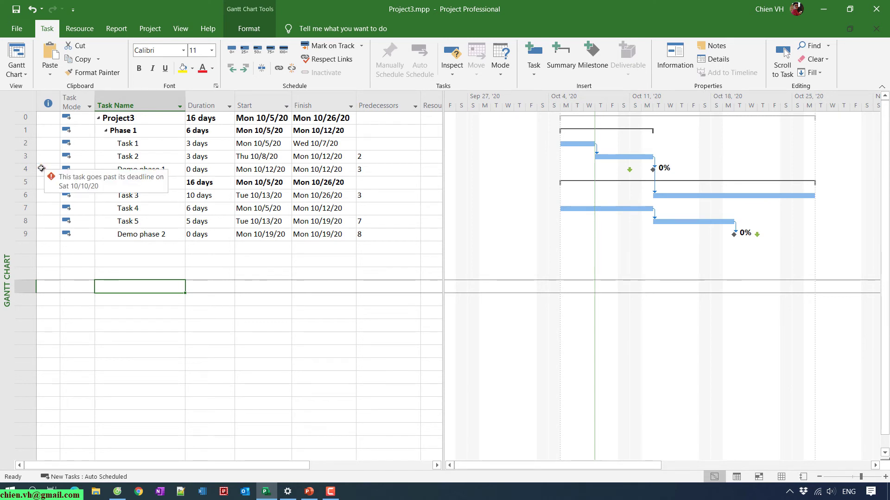